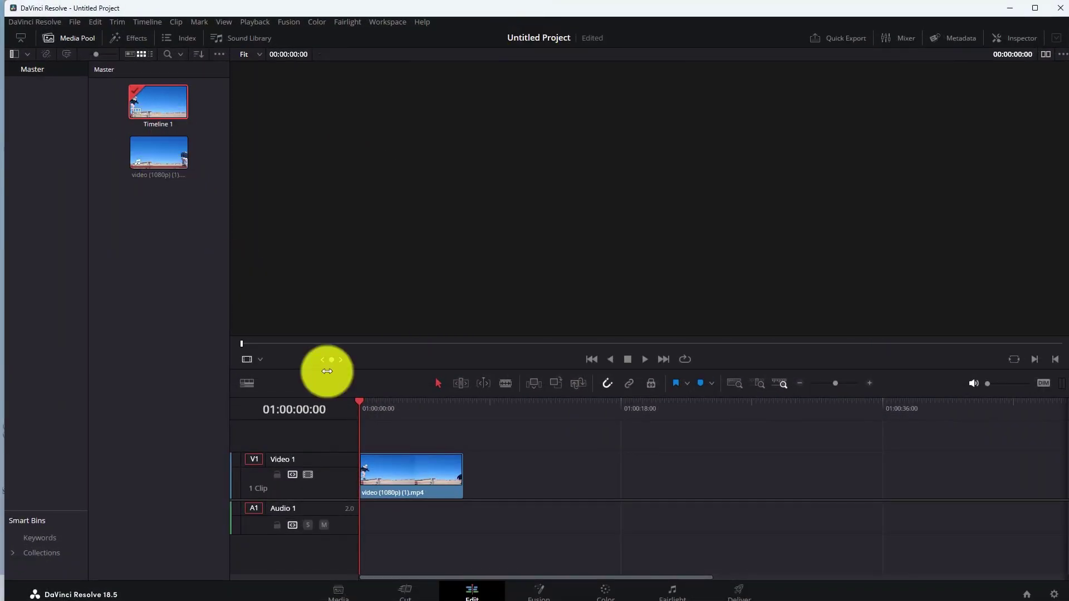
- Select the beach jump clip on V1 and scrub through its opening frames
{"action": "left_click", "coordinate": [386, 462]}
{"action": "mouse_move", "coordinate": [361, 407]}
{"action": "left_mouse_down"}
{"action": "mouse_move", "coordinate": [426, 405]}
{"action": "mouse_move", "coordinate": [355, 410]}
{"action": "left_mouse_up"}
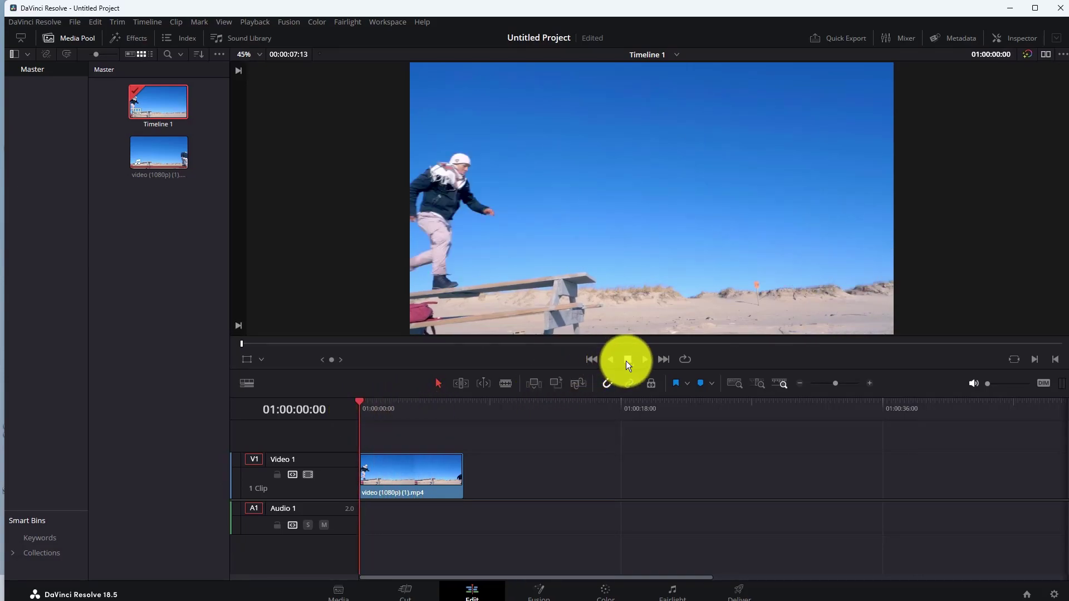
- Play to the jump peak and split the clip there and again one frame later
{"action": "left_click", "coordinate": [648, 360]}
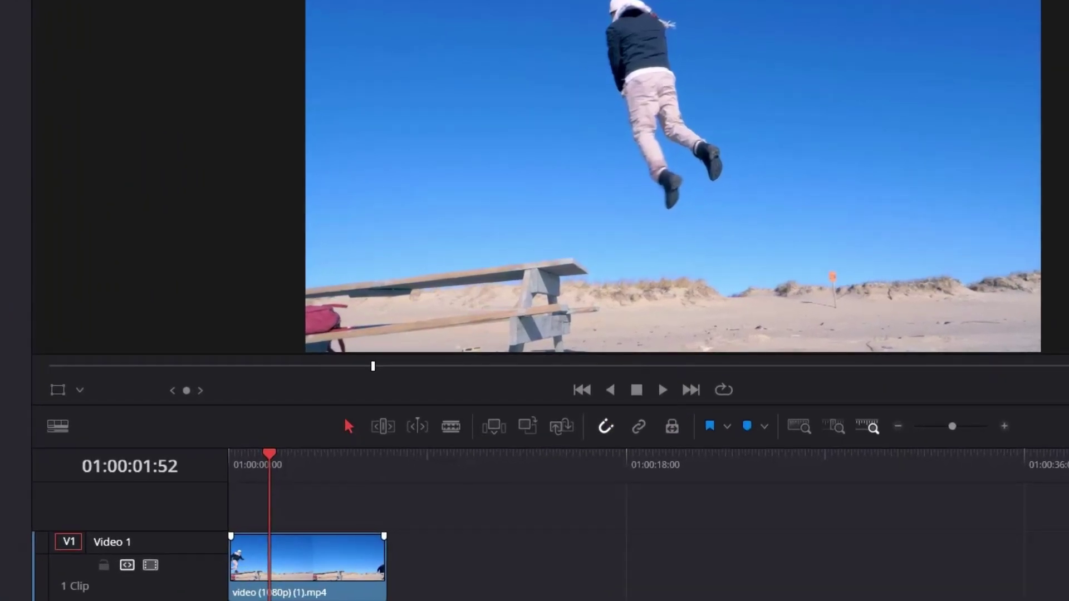
{"action": "key", "text": "ctrl+b"}
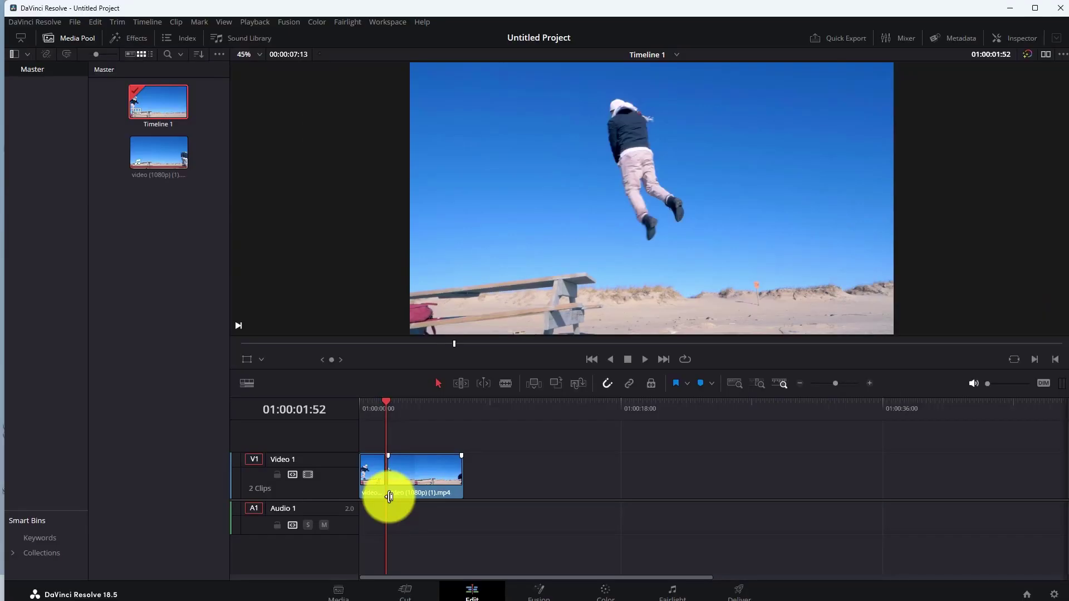
{"action": "key", "text": "Right"}
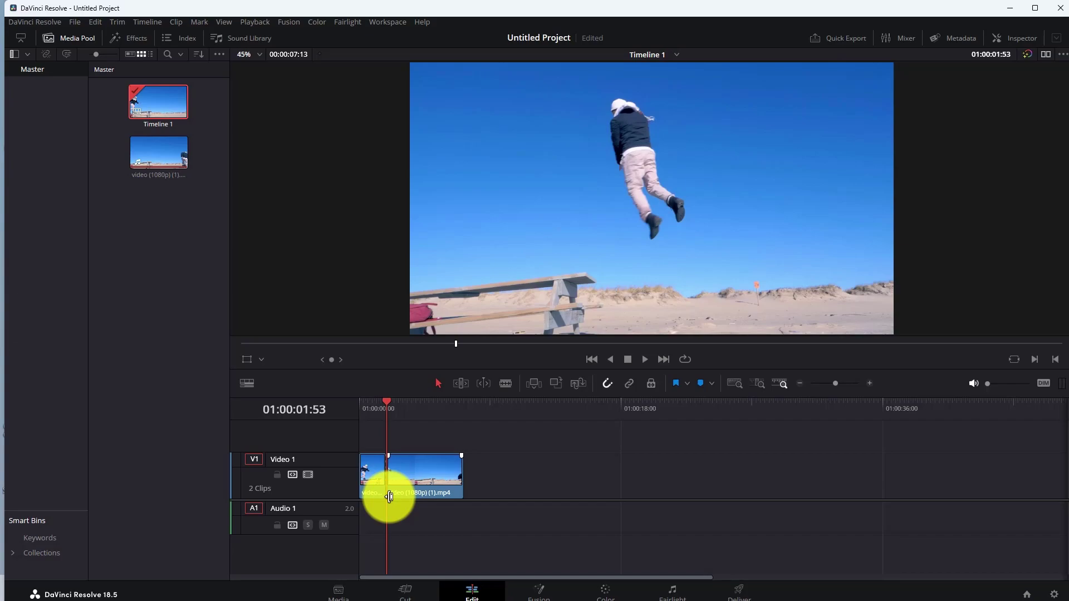
{"action": "key", "text": "ctrl+b"}
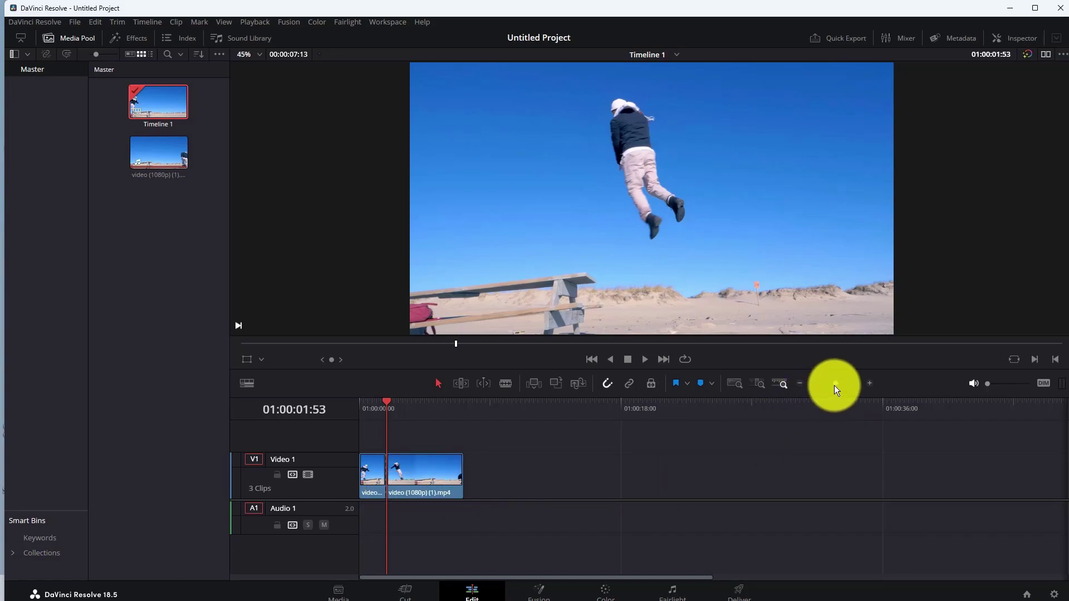
- Zoom the timeline in and select the one-frame mid-air clip between the cuts
{"action": "left_click_drag", "start_coordinate": [834, 385], "coordinate": [843, 383]}
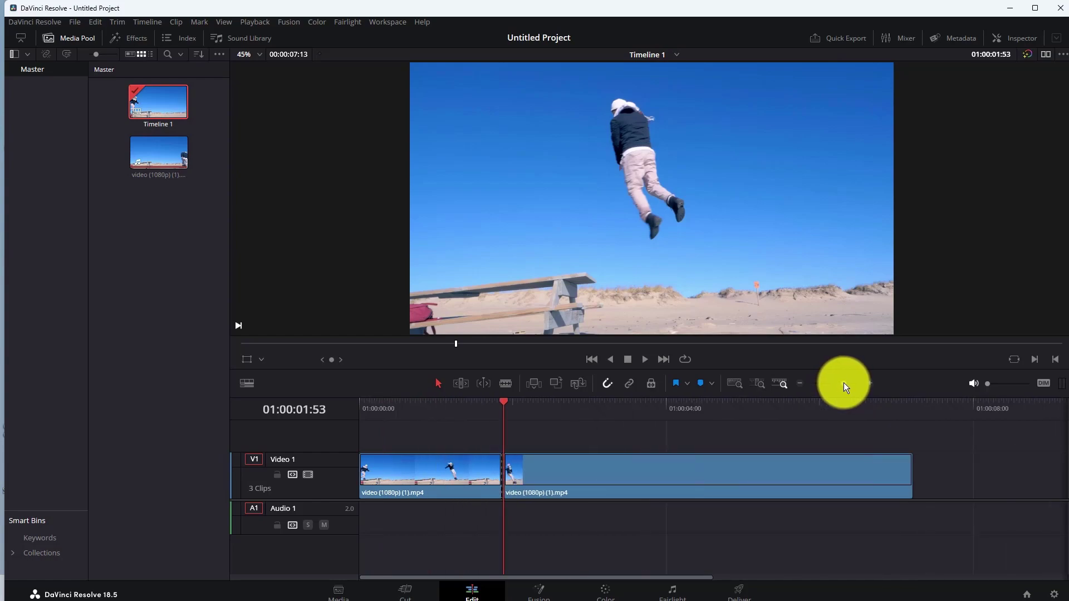
{"action": "left_click_drag", "start_coordinate": [844, 382], "coordinate": [861, 383]}
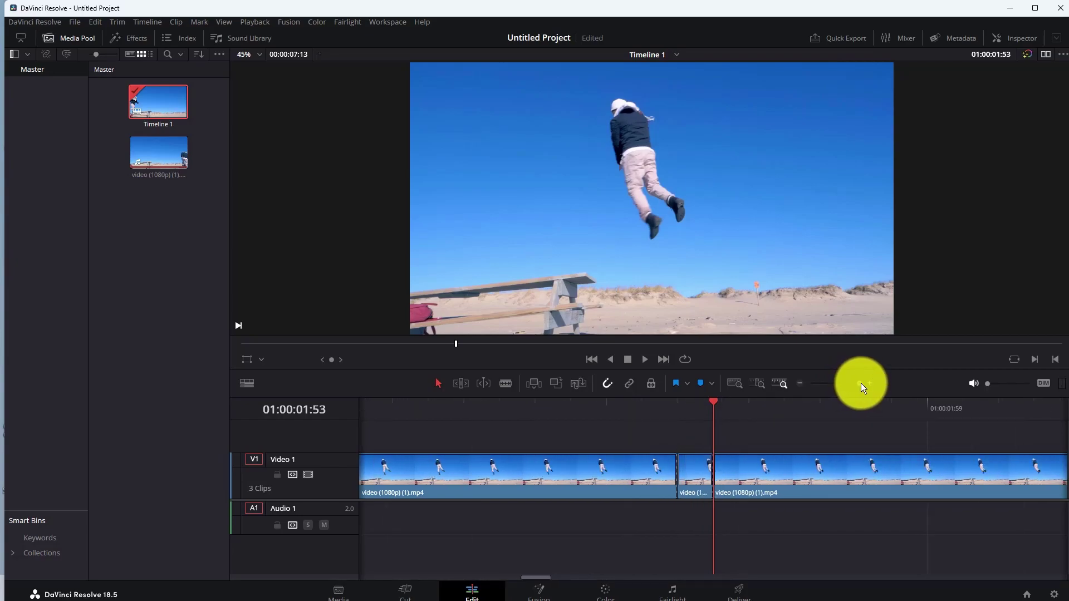
{"action": "left_click", "coordinate": [690, 478]}
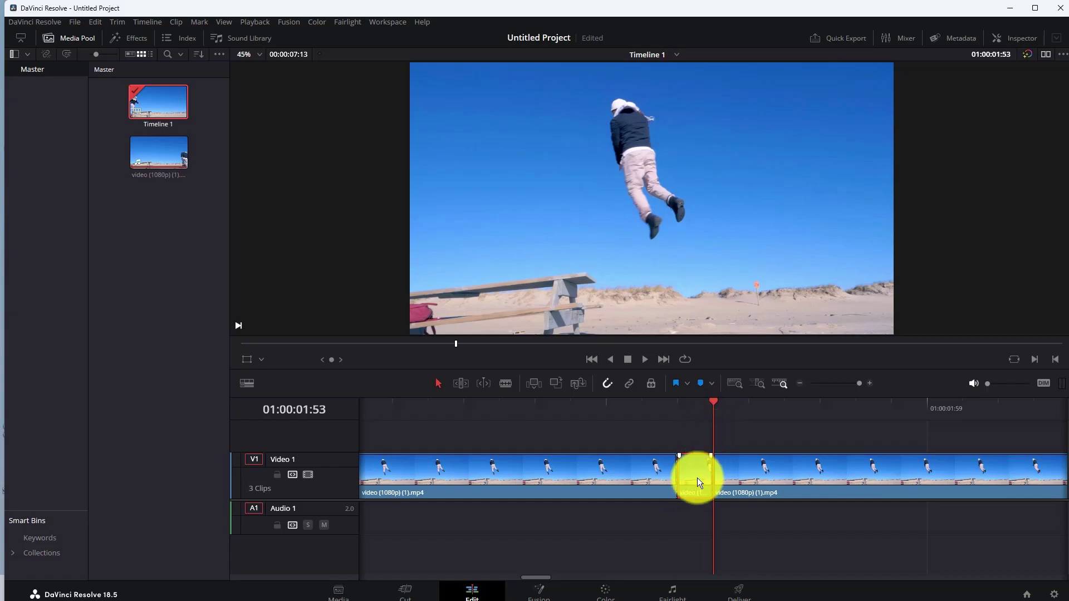
- Apply Freeze Frame to the middle clip through Change Clip Speed
{"action": "right_click", "coordinate": [696, 477]}
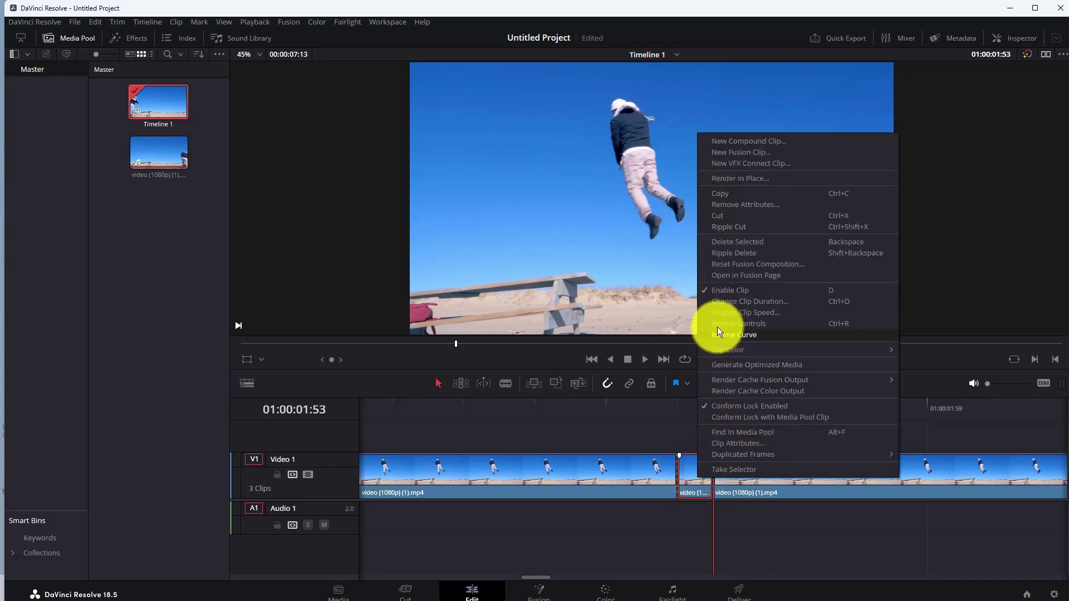
{"action": "left_click", "coordinate": [725, 313]}
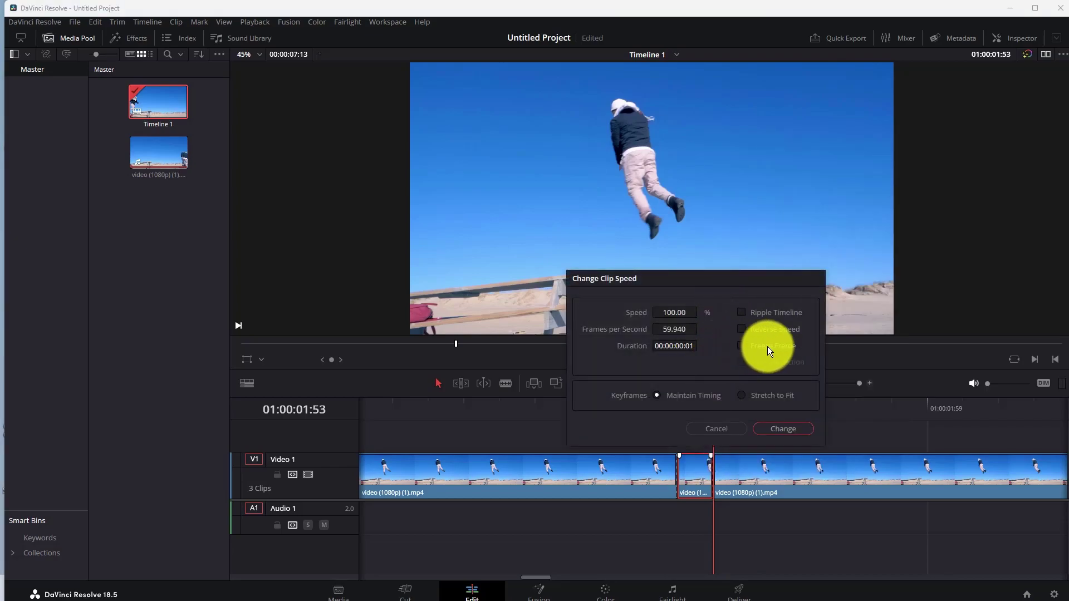
{"action": "left_click", "coordinate": [755, 346]}
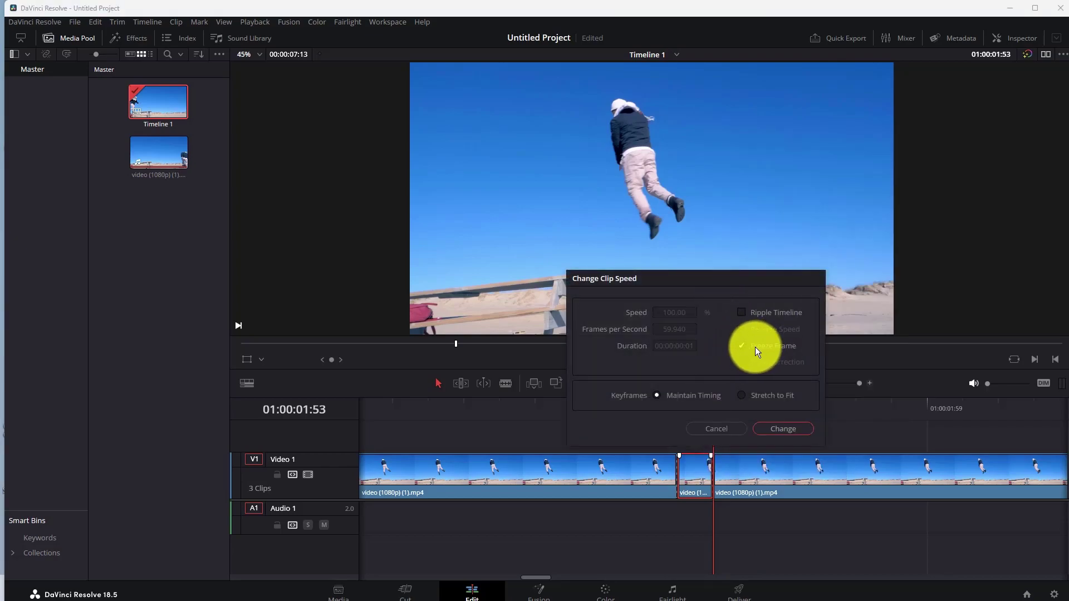
{"action": "left_click", "coordinate": [788, 428]}
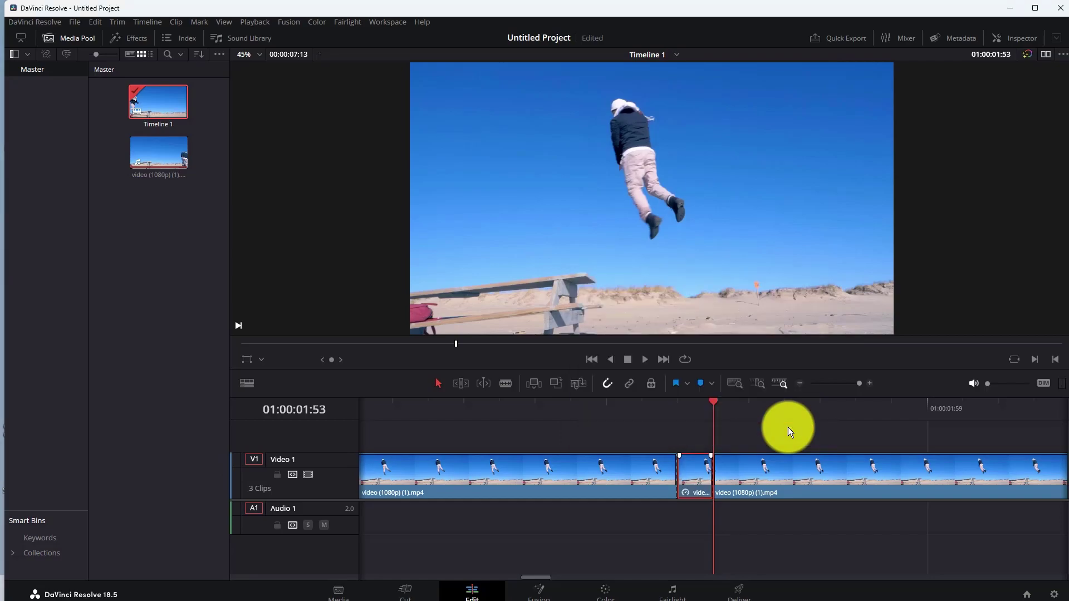
- Stretch the freeze-frame clip about 17 frames longer, then return the playhead to the start
{"action": "left_click", "coordinate": [684, 525]}
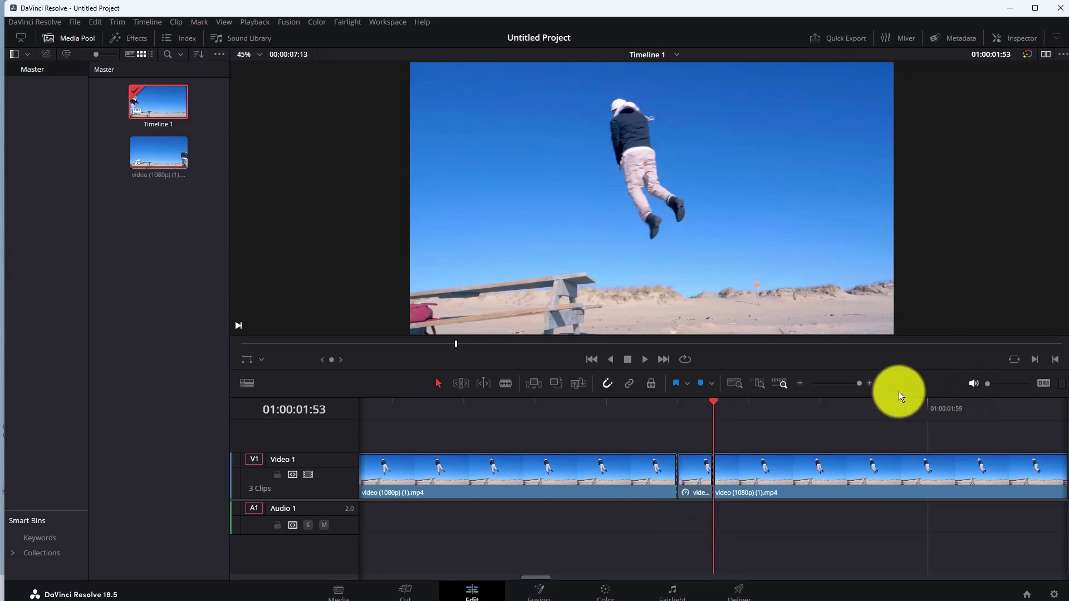
{"action": "left_click", "coordinate": [841, 383]}
{"action": "left_click_drag", "start_coordinate": [509, 489], "coordinate": [574, 490]}
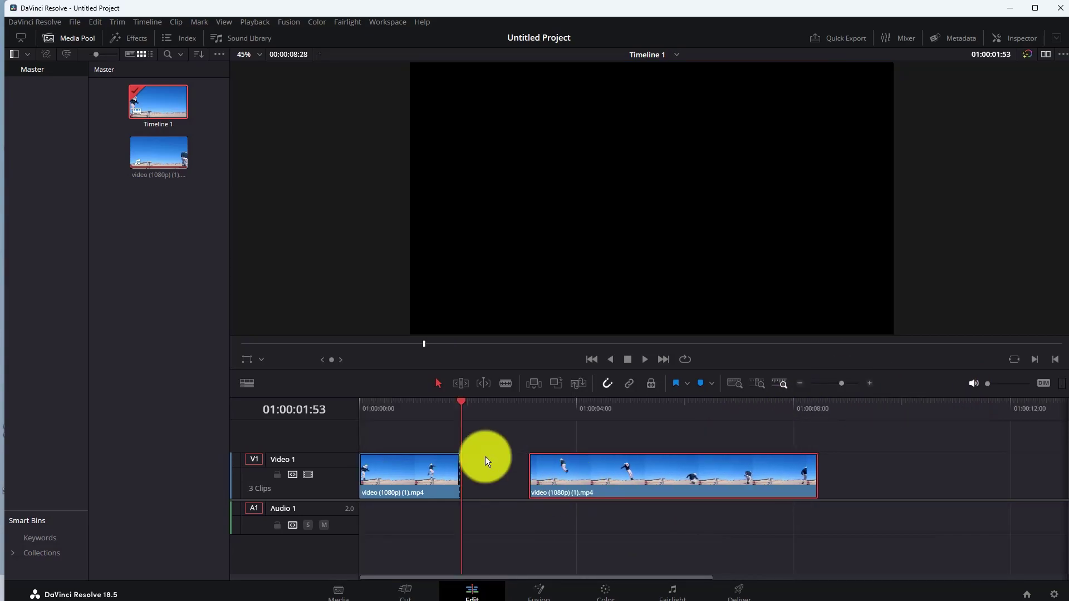
{"action": "left_click", "coordinate": [850, 383]}
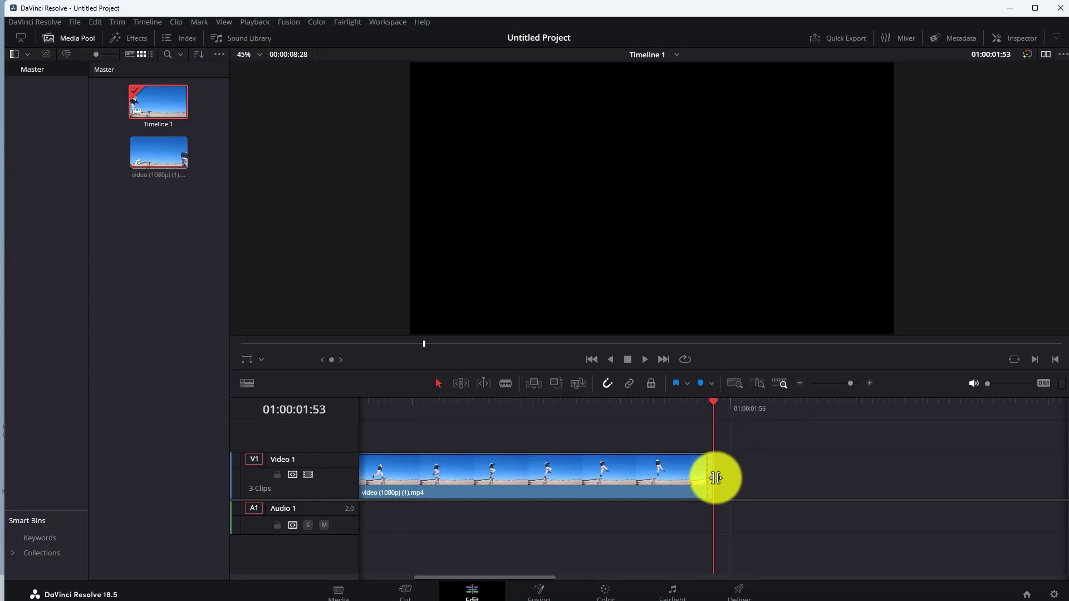
{"action": "left_click_drag", "start_coordinate": [714, 477], "coordinate": [778, 480]}
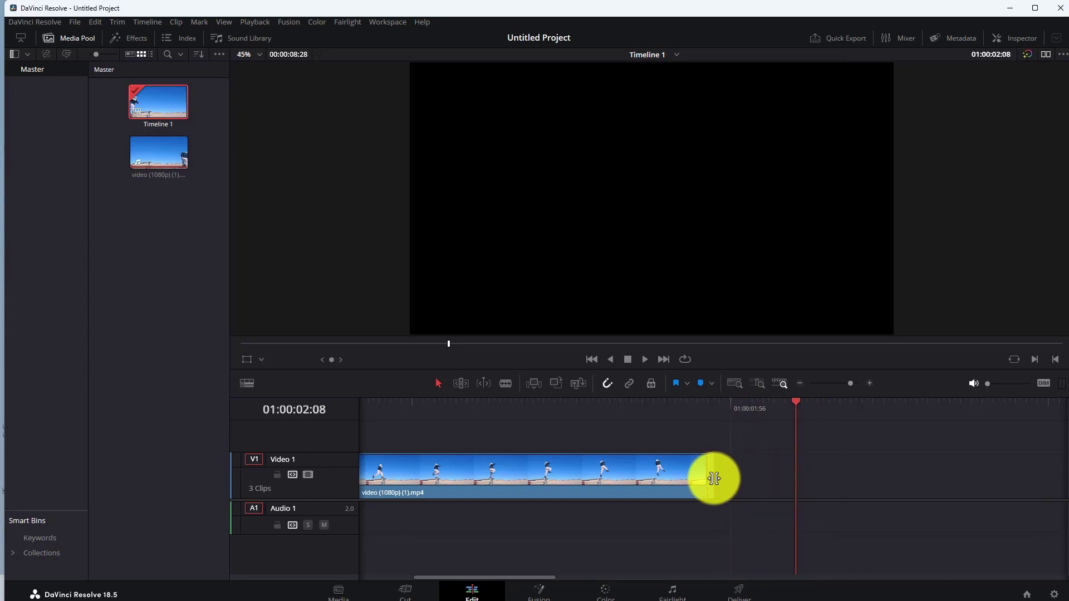
{"action": "left_click_drag", "start_coordinate": [710, 478], "coordinate": [968, 476]}
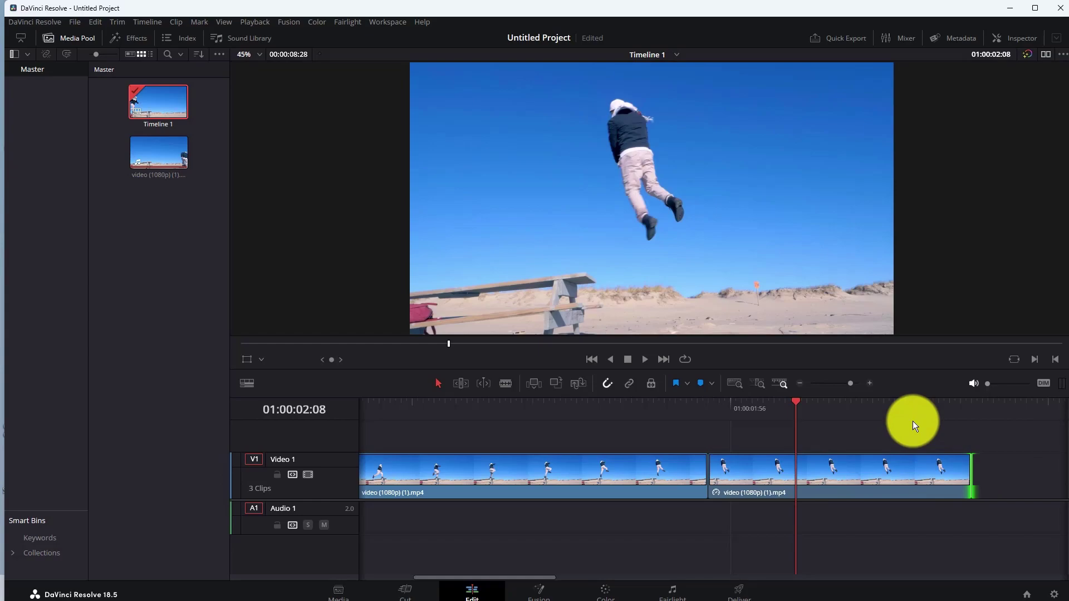
{"action": "left_click", "coordinate": [844, 381]}
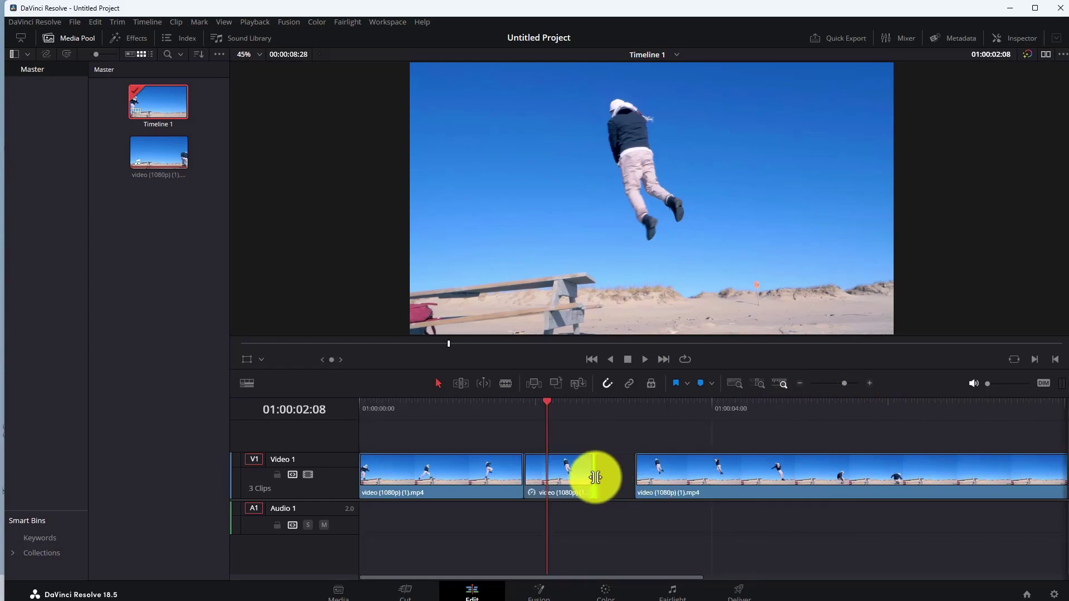
{"action": "left_click_drag", "start_coordinate": [594, 478], "coordinate": [625, 477]}
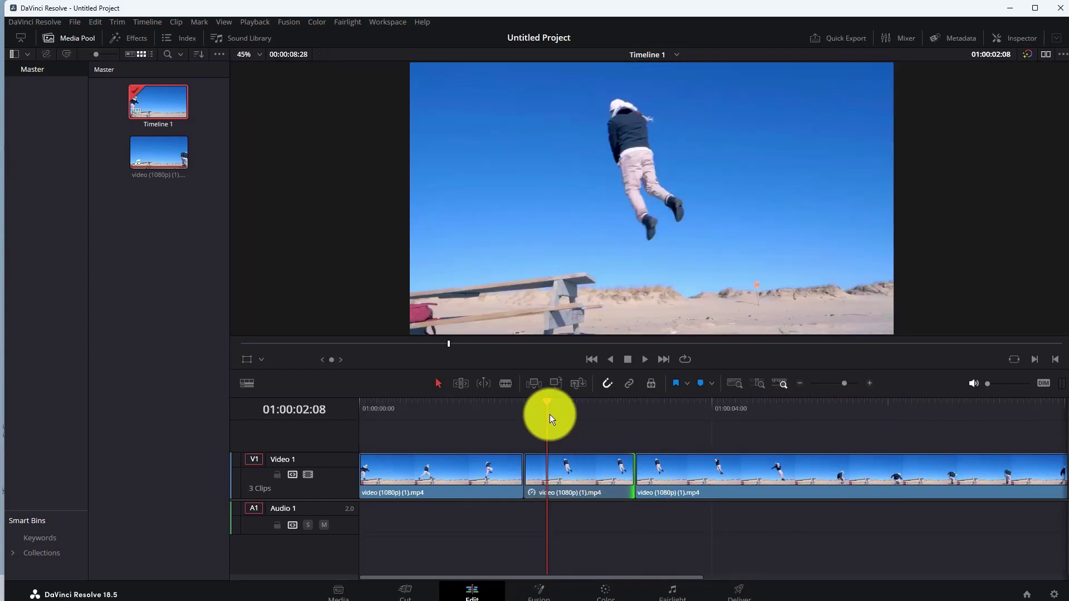
{"action": "left_click_drag", "start_coordinate": [545, 403], "coordinate": [359, 409]}
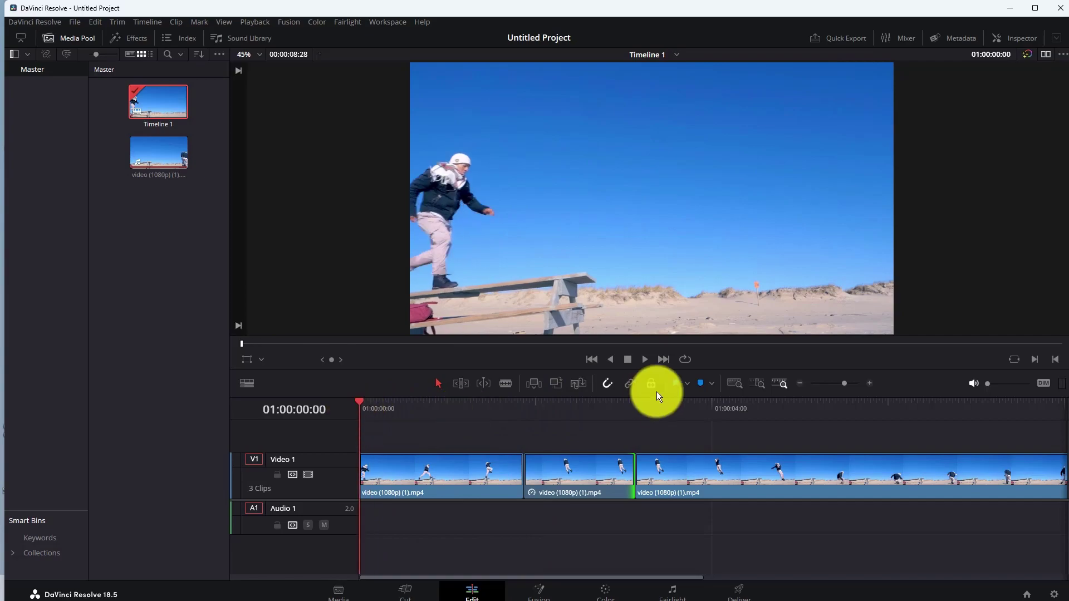
{"action": "left_click", "coordinate": [647, 362]}
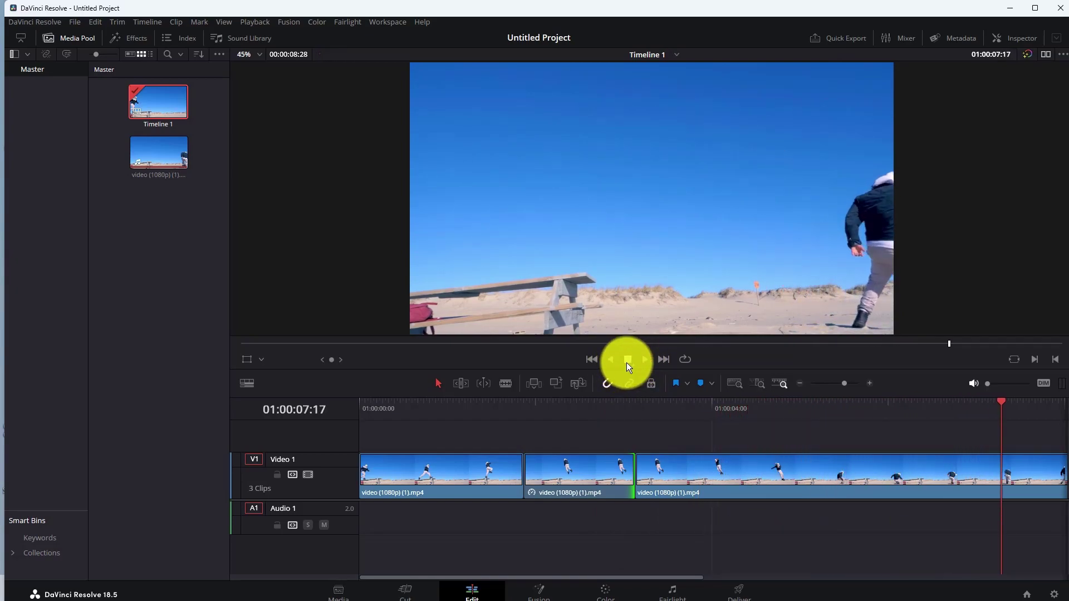
{"action": "left_click", "coordinate": [627, 363]}
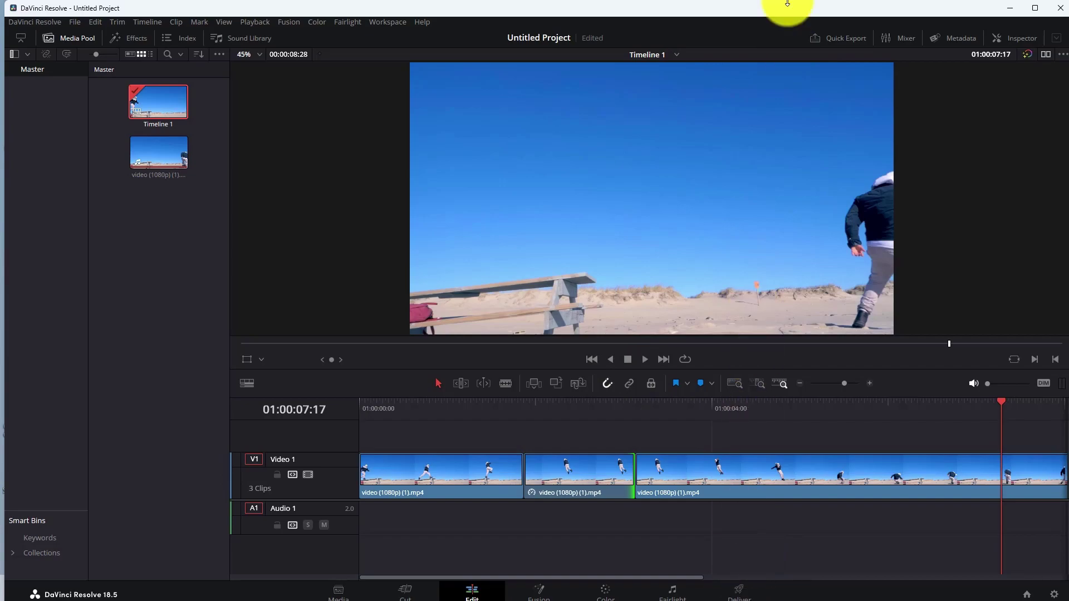